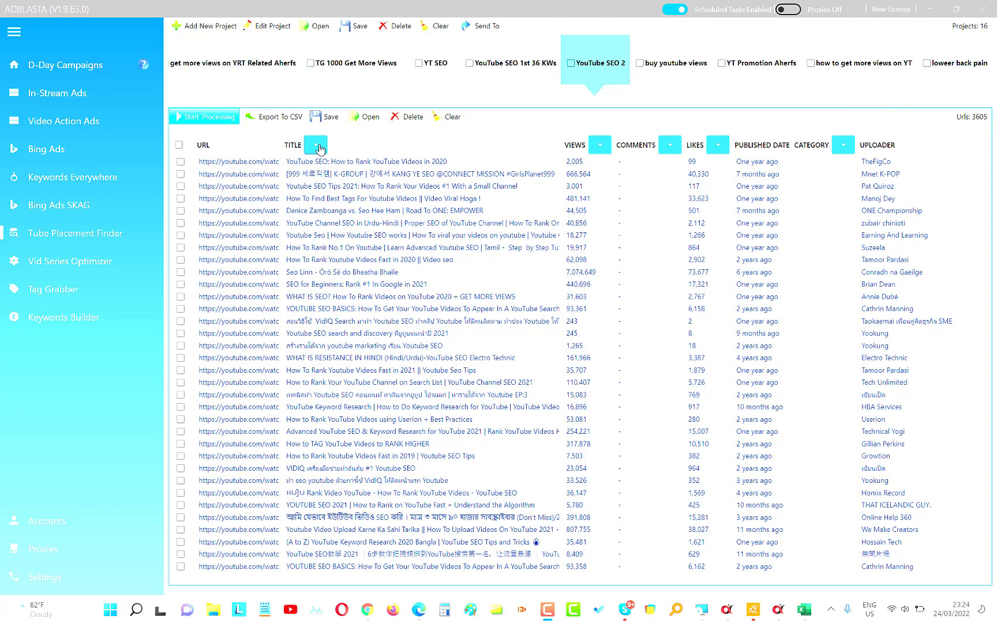
Filter the video list by title to remove every video whose title does not contain "youtube".
{"action": "left_click", "coordinate": [319, 149]}
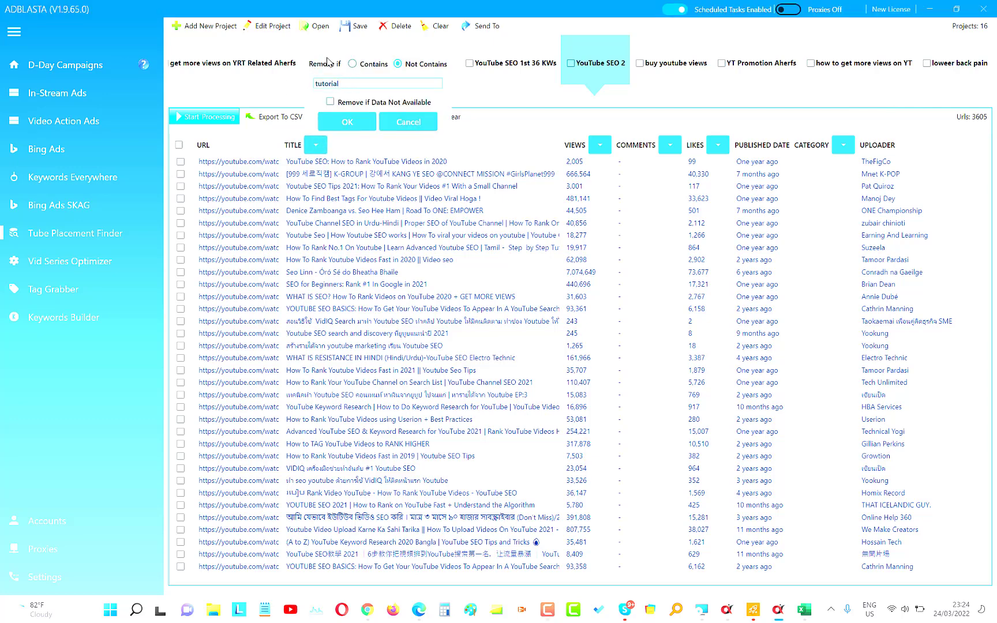
{"action": "double_click", "coordinate": [328, 82]}
{"action": "type", "text": "you"}
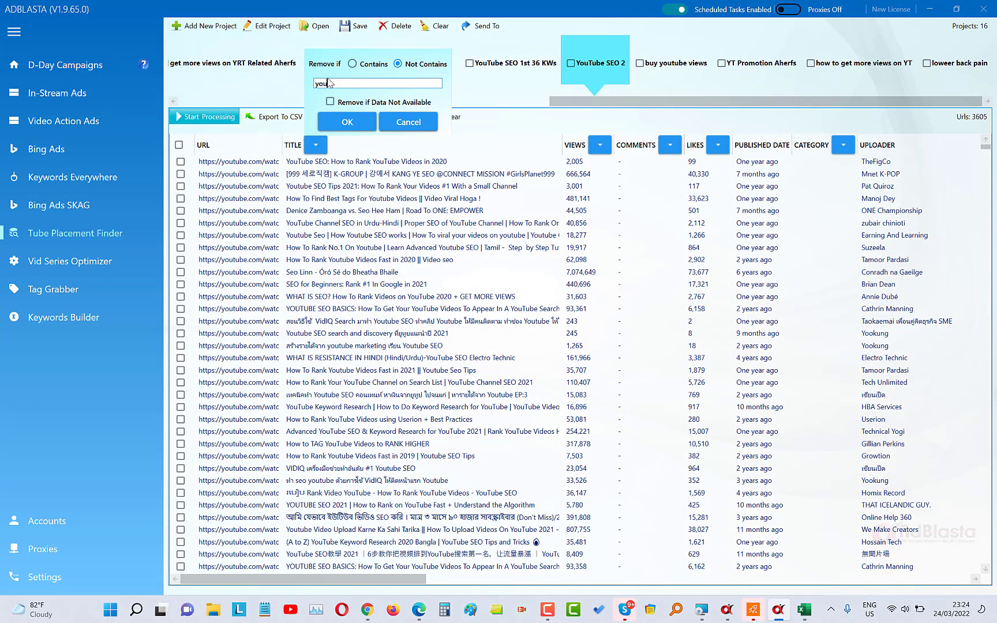
{"action": "type", "text": "tube"}
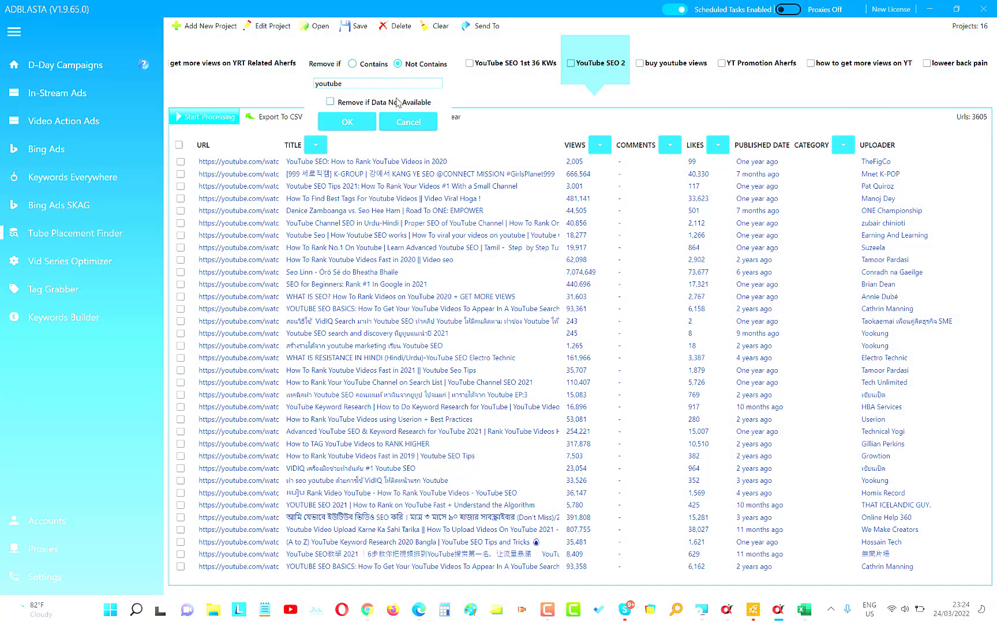
{"action": "left_click", "coordinate": [348, 122]}
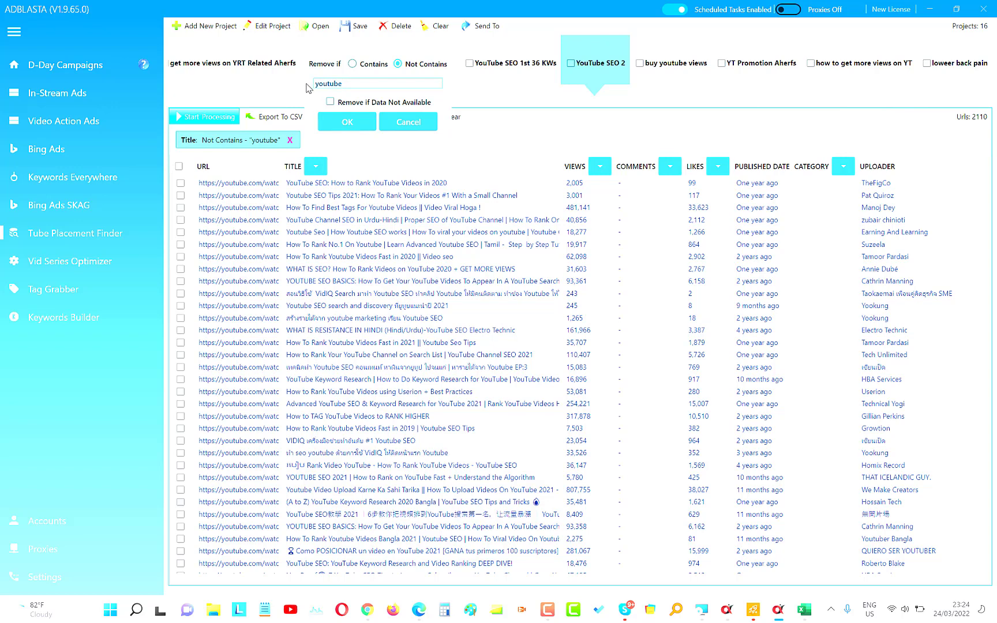
Add a second title filter removing videos that do not contain "seo", and clear that filter again.
{"action": "key", "text": "ctrl+a"}
{"action": "type", "text": "seo"}
{"action": "left_click", "coordinate": [350, 123]}
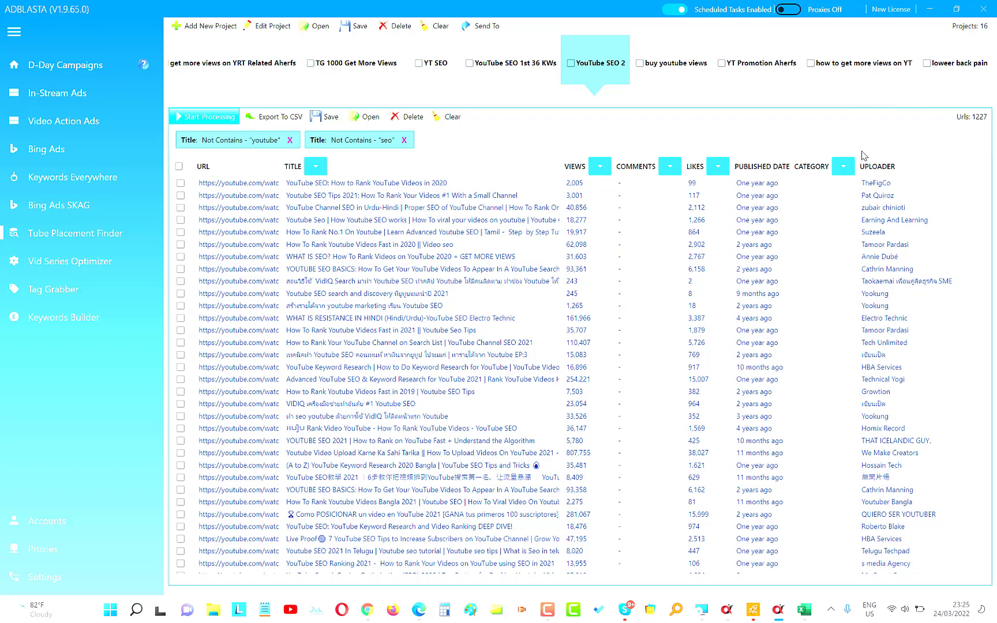
{"action": "left_click", "coordinate": [404, 141]}
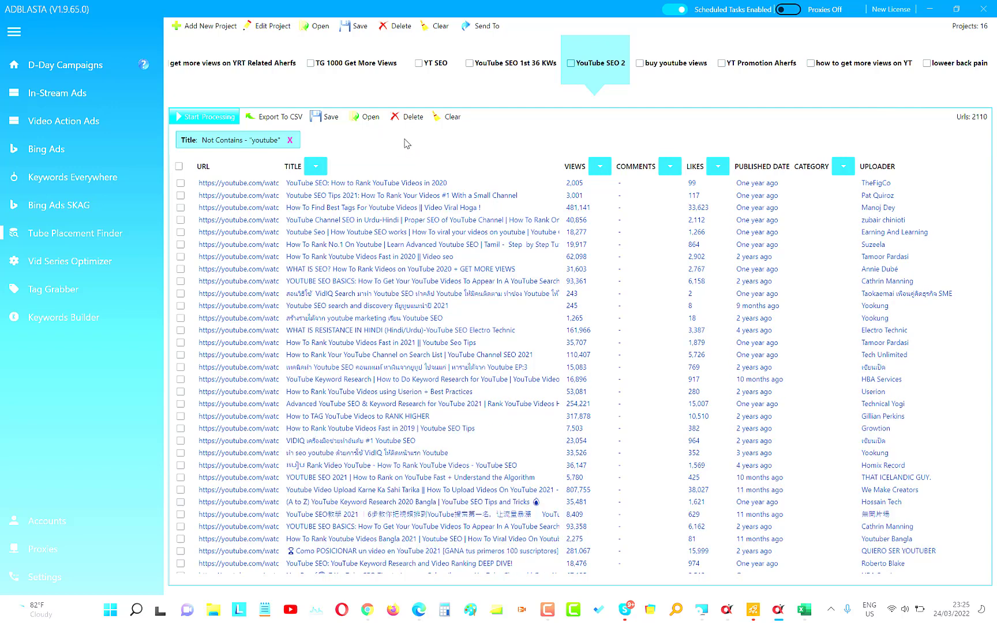
Add a title filter that removes videos not containing "rank".
{"action": "left_click", "coordinate": [318, 169]}
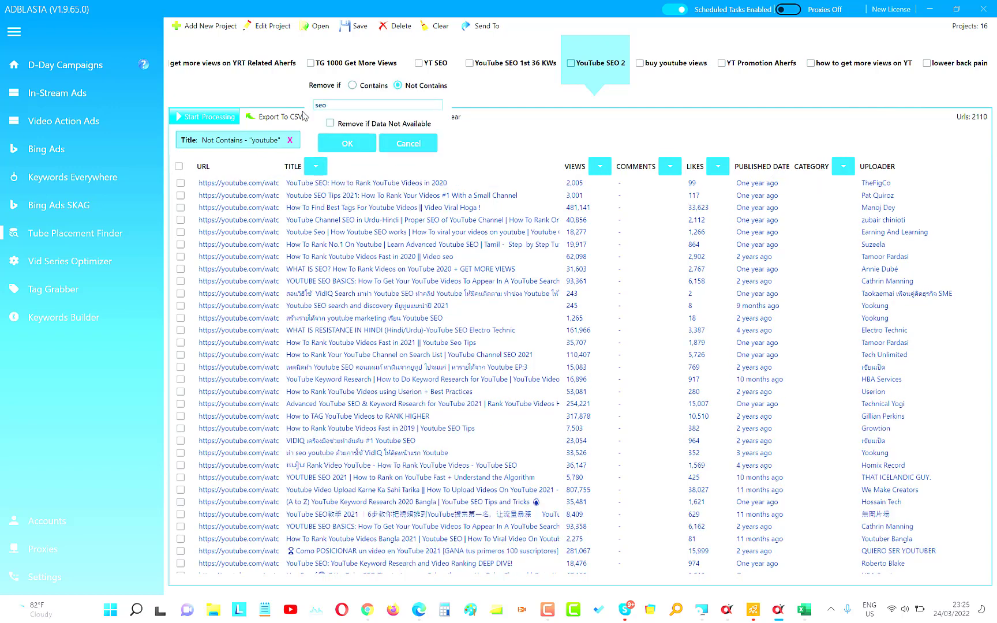
{"action": "key", "text": "BackSpace"}
{"action": "key", "text": "BackSpace"}
{"action": "key", "text": "BackSpace"}
{"action": "type", "text": "rank"}
{"action": "left_click", "coordinate": [345, 144]}
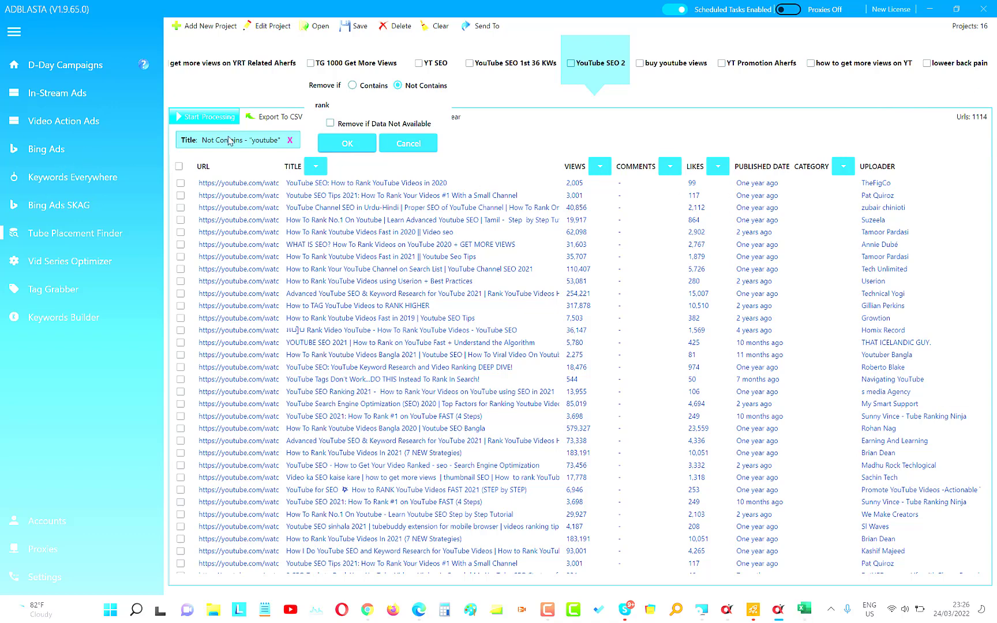
Add a further title filter that removes videos not containing "2021".
{"action": "left_click", "coordinate": [367, 104]}
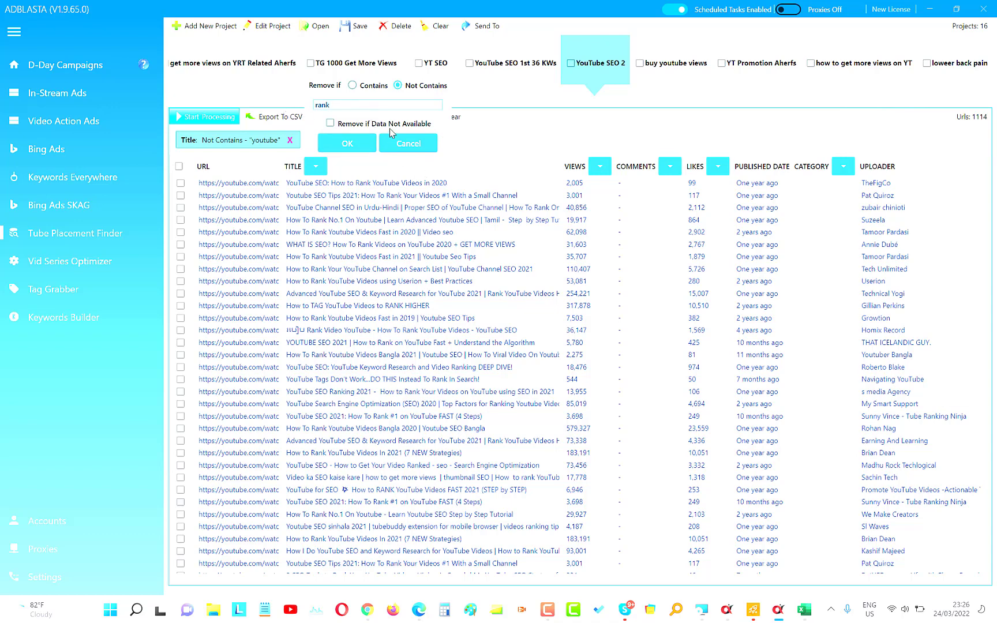
{"action": "key", "text": "ctrl+a"}
{"action": "type", "text": "2021"}
{"action": "left_click", "coordinate": [347, 142]}
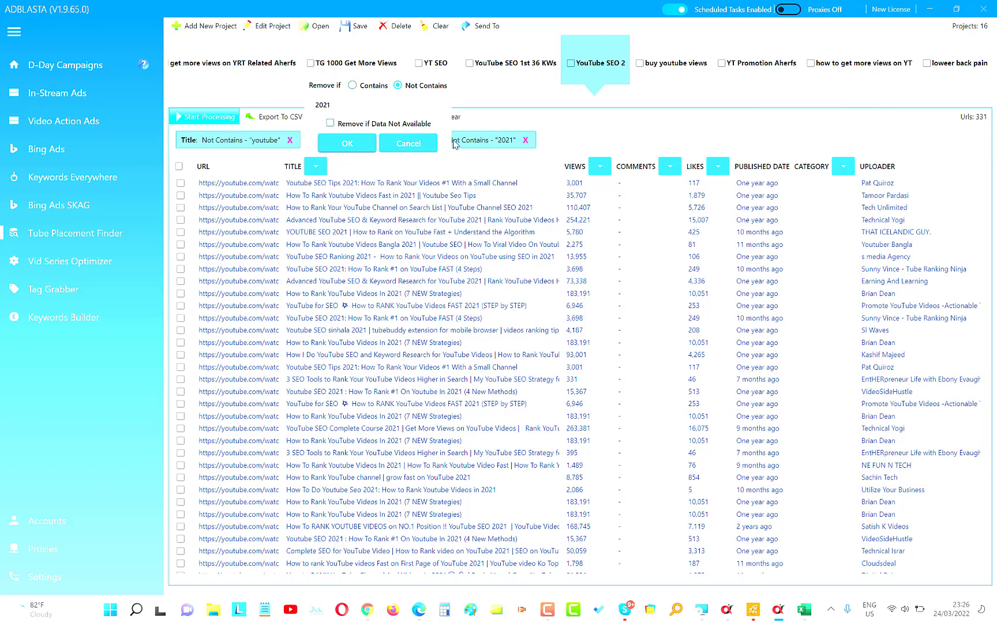
Close the title filter dialog and remove the "2021" and "rank" filters.
{"action": "left_click", "coordinate": [414, 145]}
{"action": "left_click", "coordinate": [525, 140]}
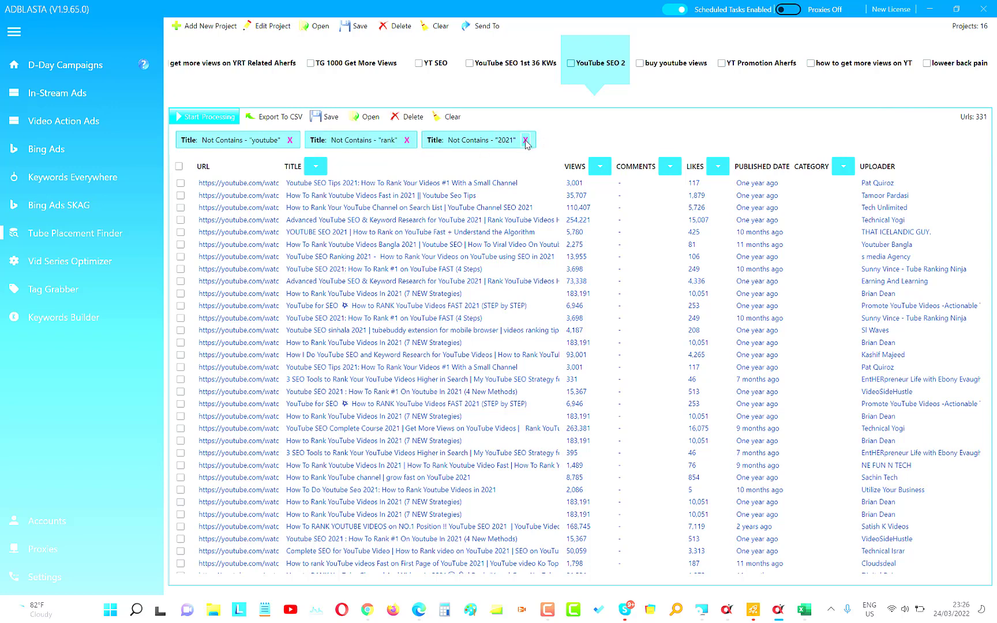
{"action": "left_click", "coordinate": [407, 141]}
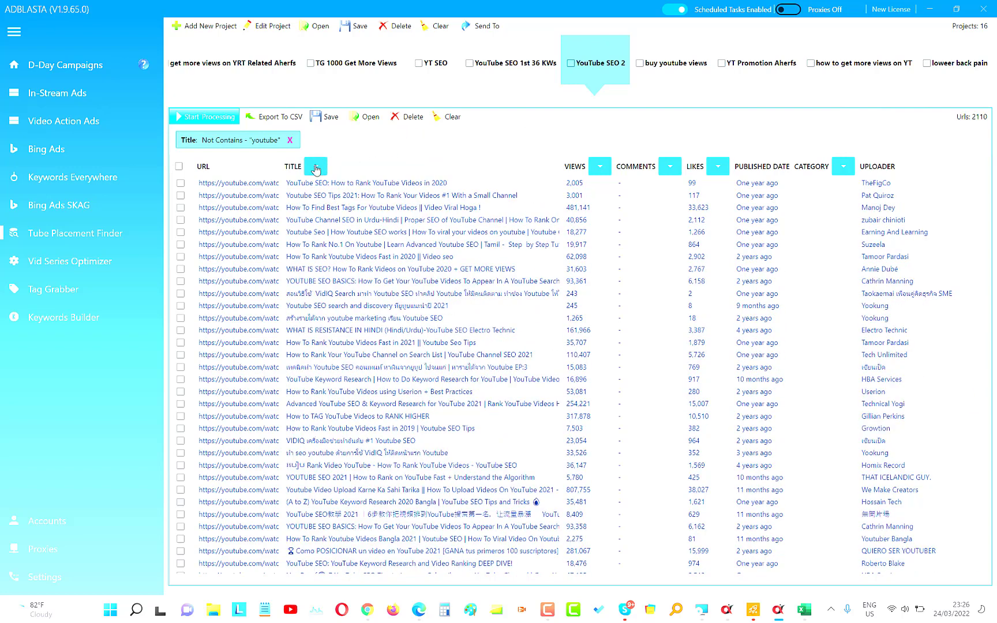
Narrow the list by removing videos whose title does not contain "tips".
{"action": "left_click", "coordinate": [316, 167]}
{"action": "left_click_drag", "start_coordinate": [354, 107], "coordinate": [308, 108]}
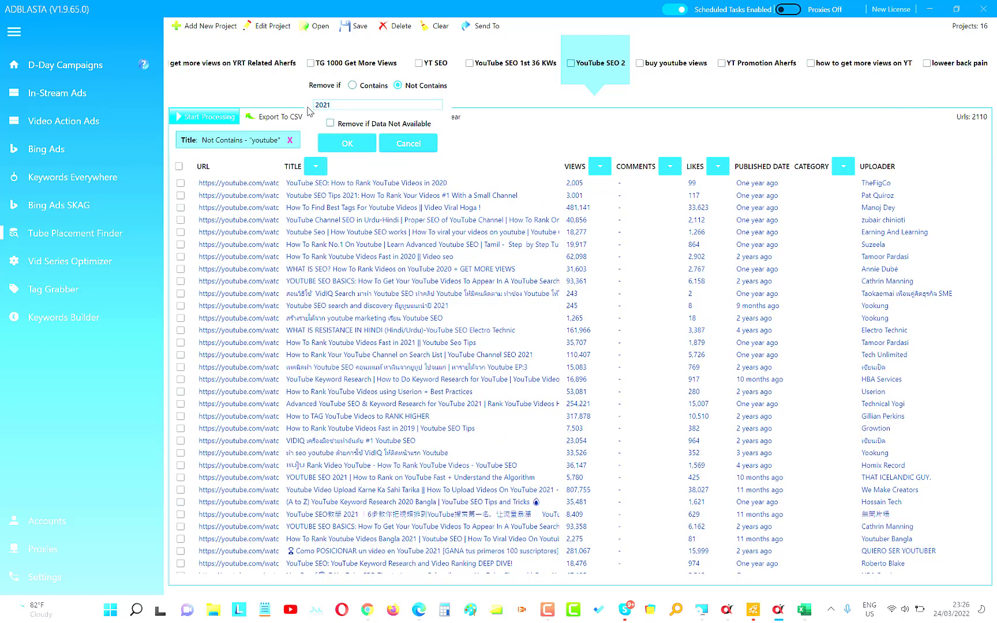
{"action": "type", "text": "tips"}
{"action": "left_click", "coordinate": [343, 142]}
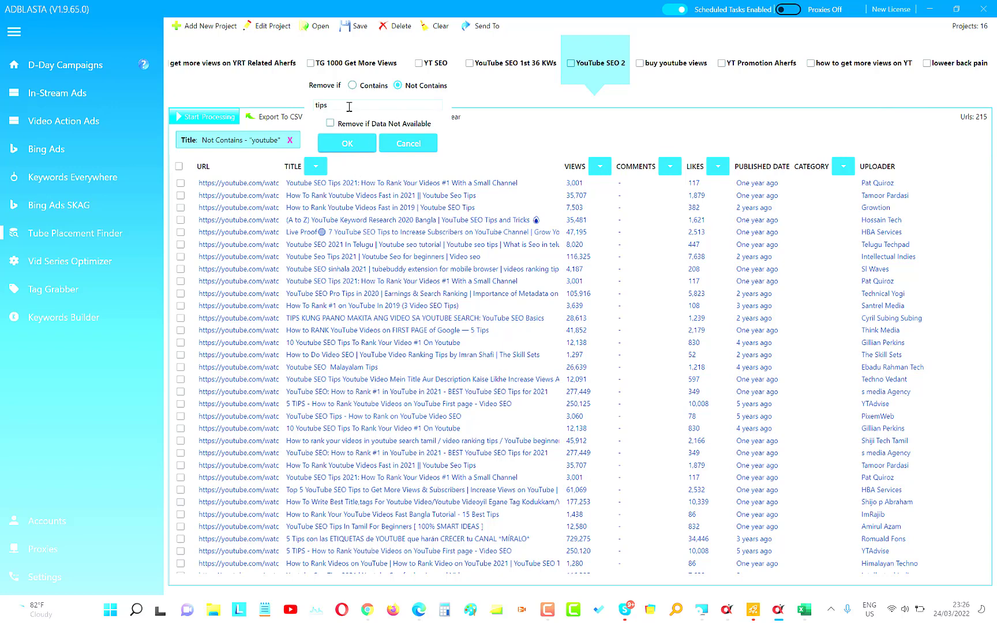
Add a title filter removing videos that do not contain "tutorial", and clear both the "tips" and "tutorial" filters.
{"action": "left_click_drag", "start_coordinate": [349, 107], "coordinate": [288, 107]}
{"action": "type", "text": "l"}
{"action": "left_click", "coordinate": [335, 149]}
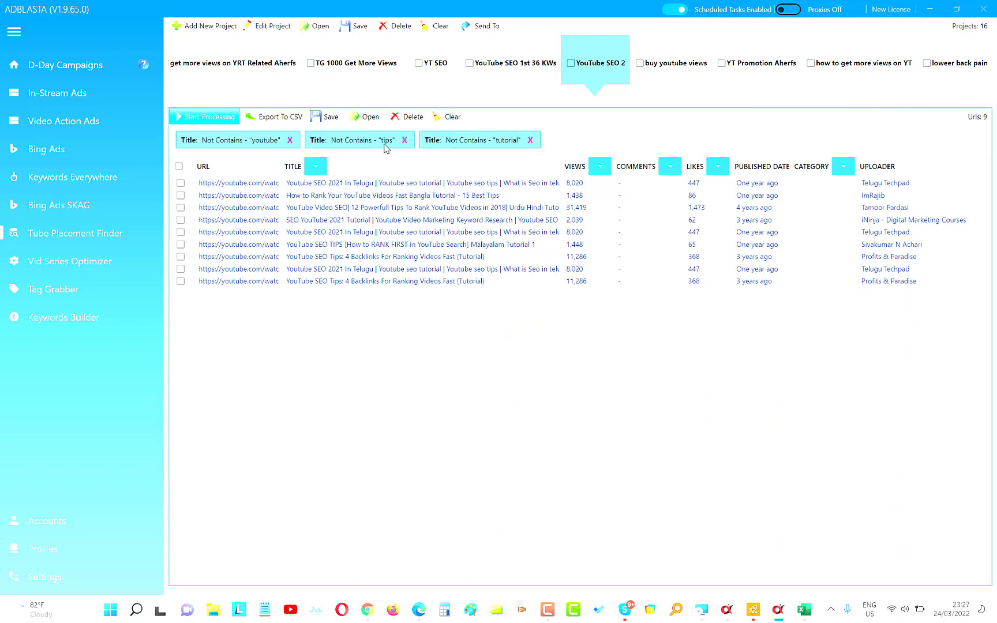
{"action": "left_click", "coordinate": [405, 141]}
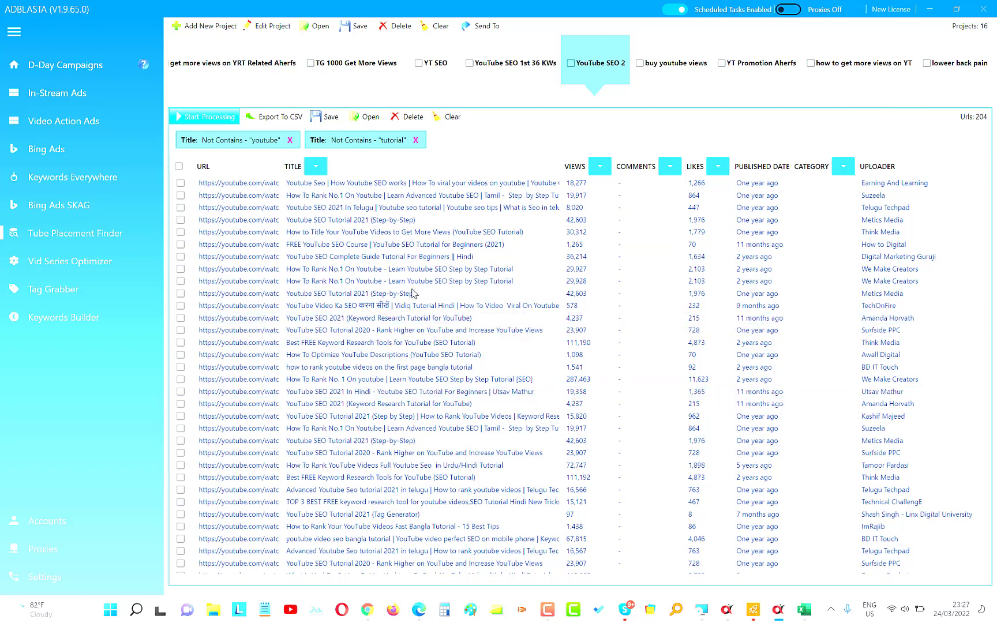
{"action": "left_click", "coordinate": [416, 140]}
Filter the titles to remove videos that do not contain "research".
{"action": "left_click", "coordinate": [315, 166]}
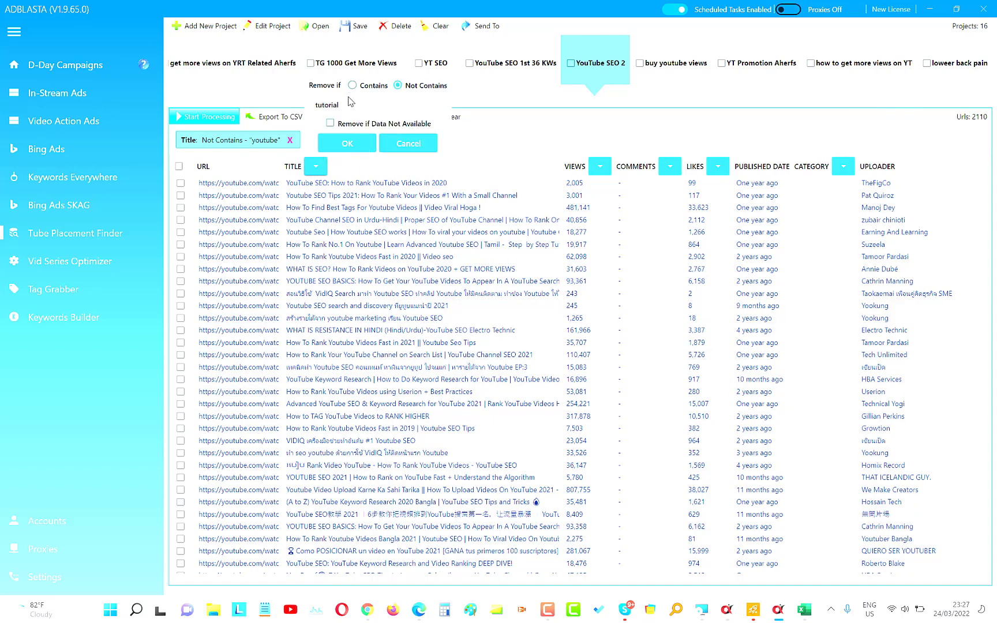
{"action": "left_click", "coordinate": [349, 102]}
{"action": "key", "text": "ctrl+a"}
{"action": "type", "text": "res"}
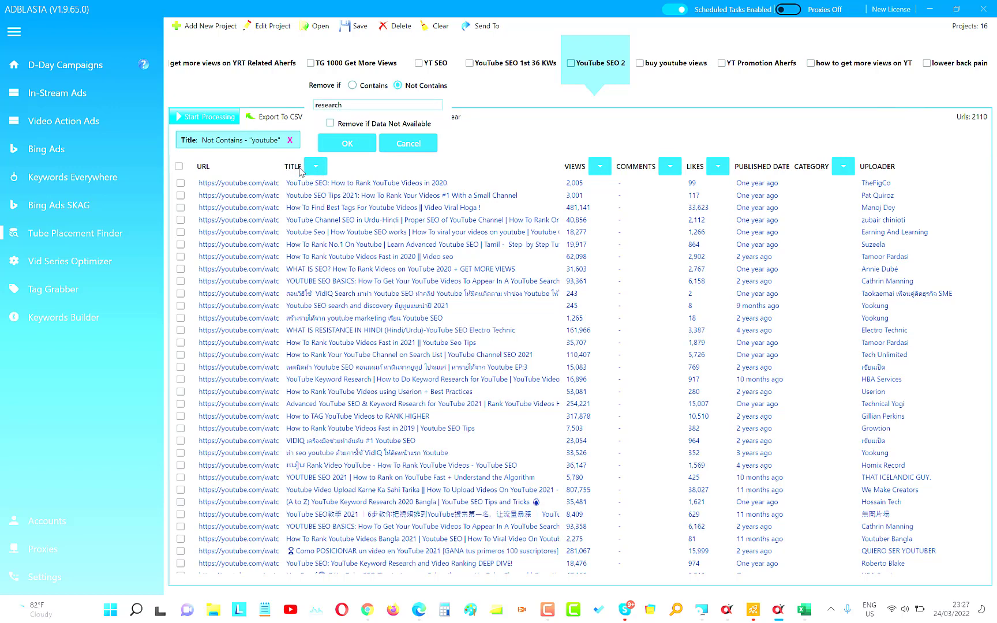
{"action": "left_click", "coordinate": [347, 144]}
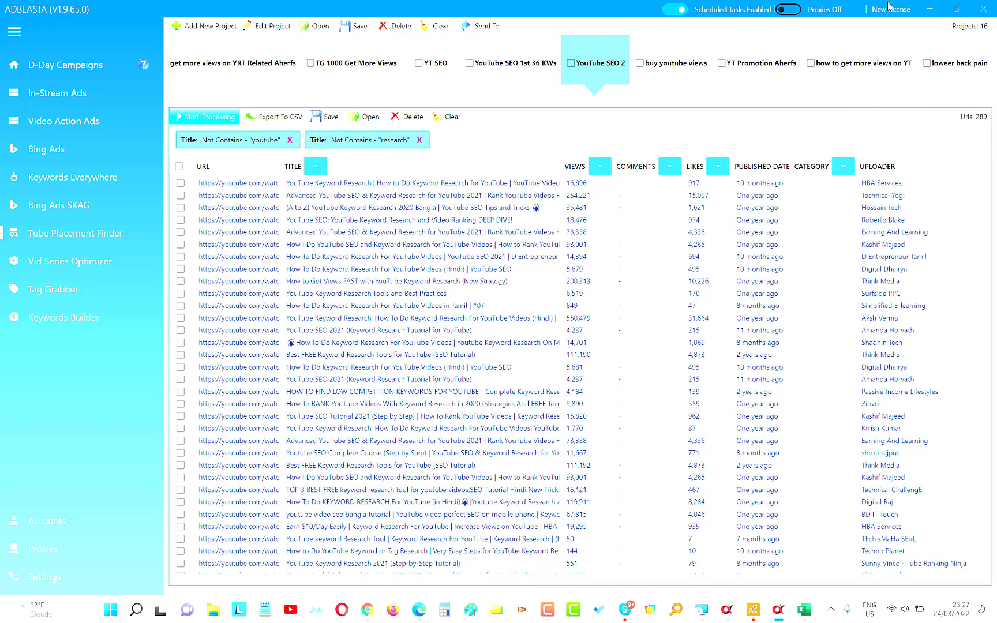
Switch to Ubersuggest in the browser and examine the keyword ideas for "lower back pain" and their keyword filters.
{"action": "left_click", "coordinate": [935, 13]}
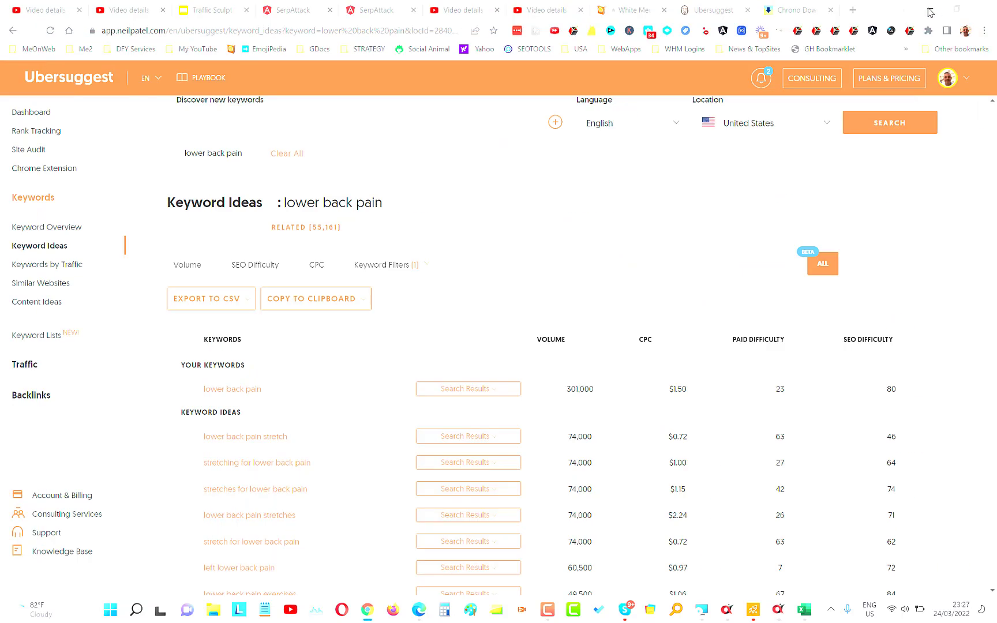
{"action": "scroll", "coordinate": [322, 167], "scroll_direction": "up", "scroll_amount": 1}
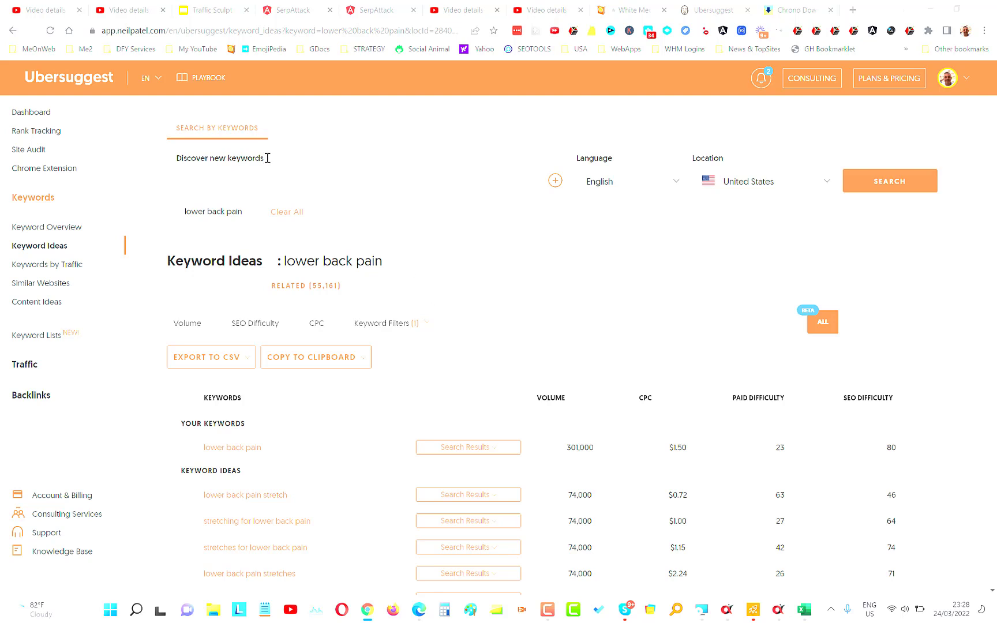
{"action": "scroll", "coordinate": [510, 302], "scroll_direction": "down", "scroll_amount": 1}
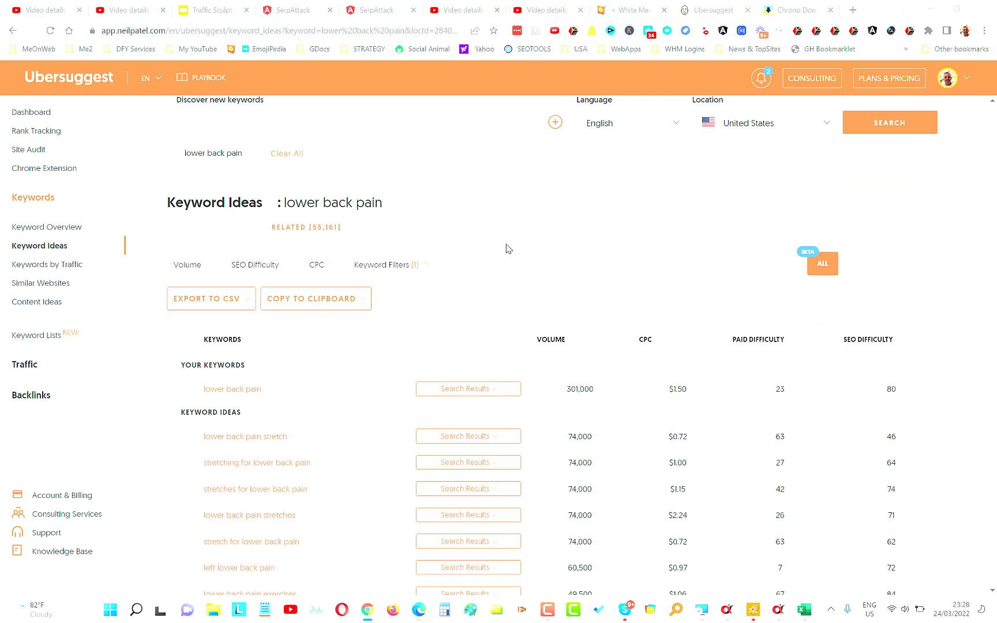
{"action": "left_click", "coordinate": [423, 266]}
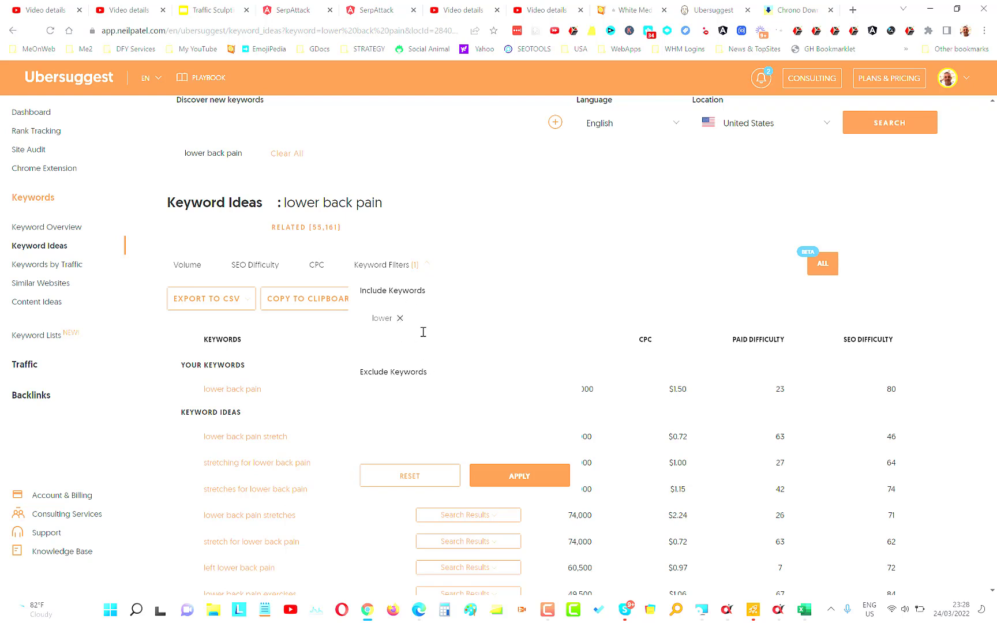
{"action": "left_click", "coordinate": [522, 478]}
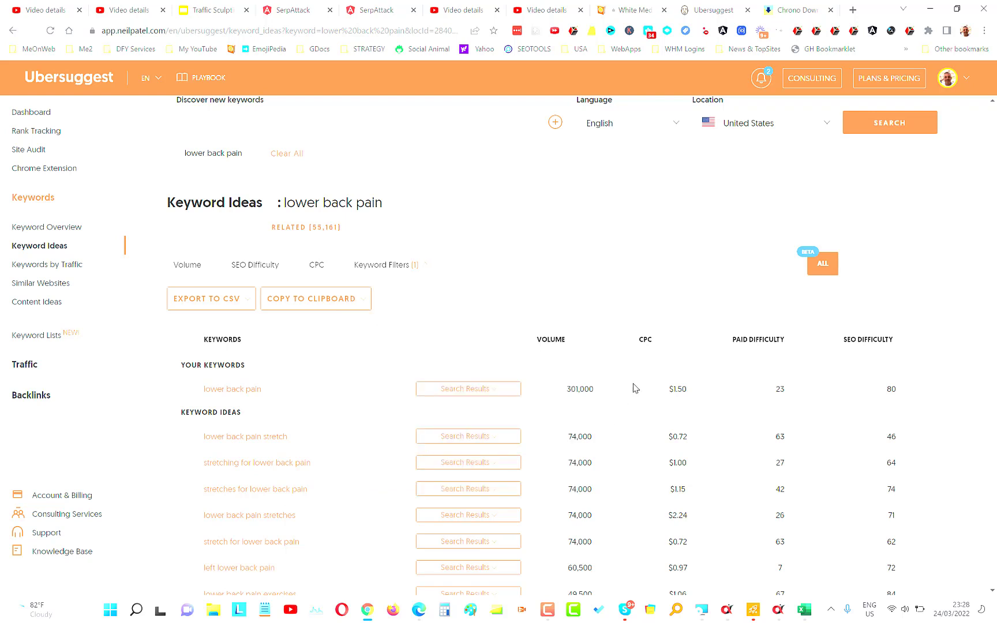
{"action": "scroll", "coordinate": [536, 304], "scroll_direction": "down", "scroll_amount": 1}
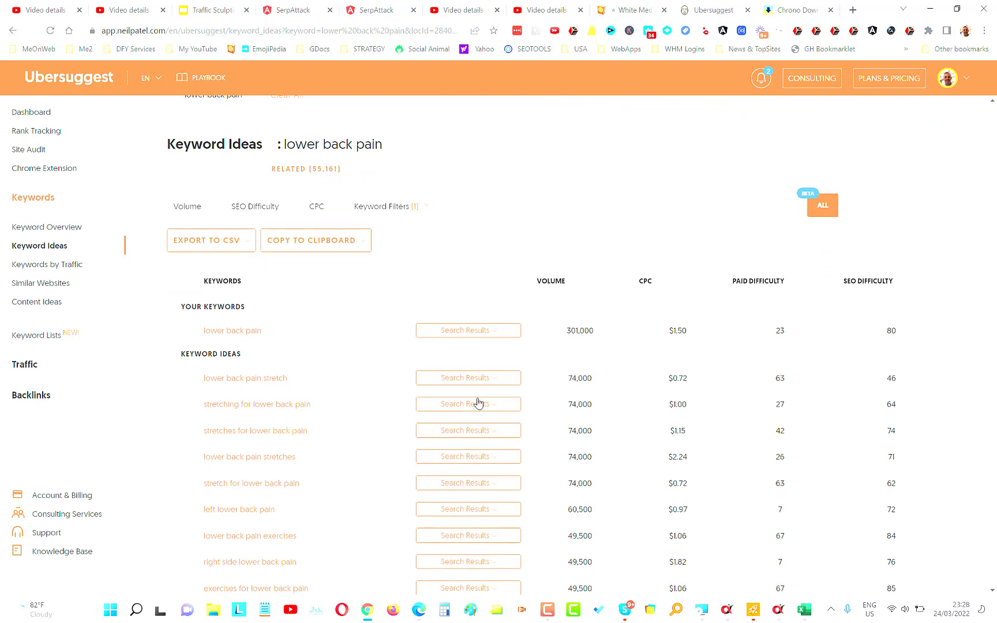
{"action": "scroll", "coordinate": [474, 405], "scroll_direction": "down", "scroll_amount": 10}
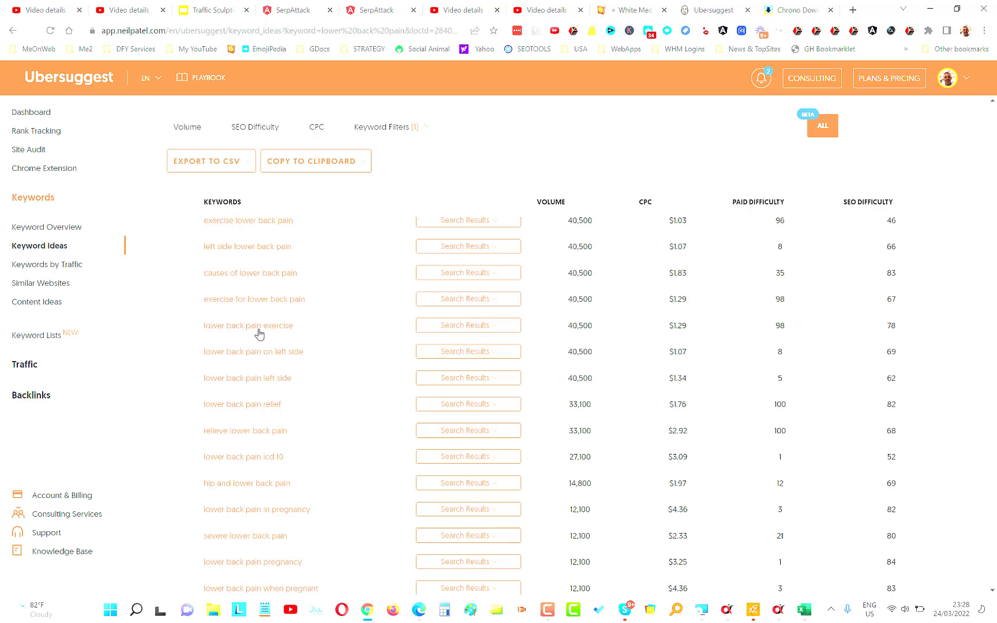
Switch to the exported Ubersuggest workbook in Excel and select all keywords in cells B2 to B2001.
{"action": "left_click", "coordinate": [805, 610]}
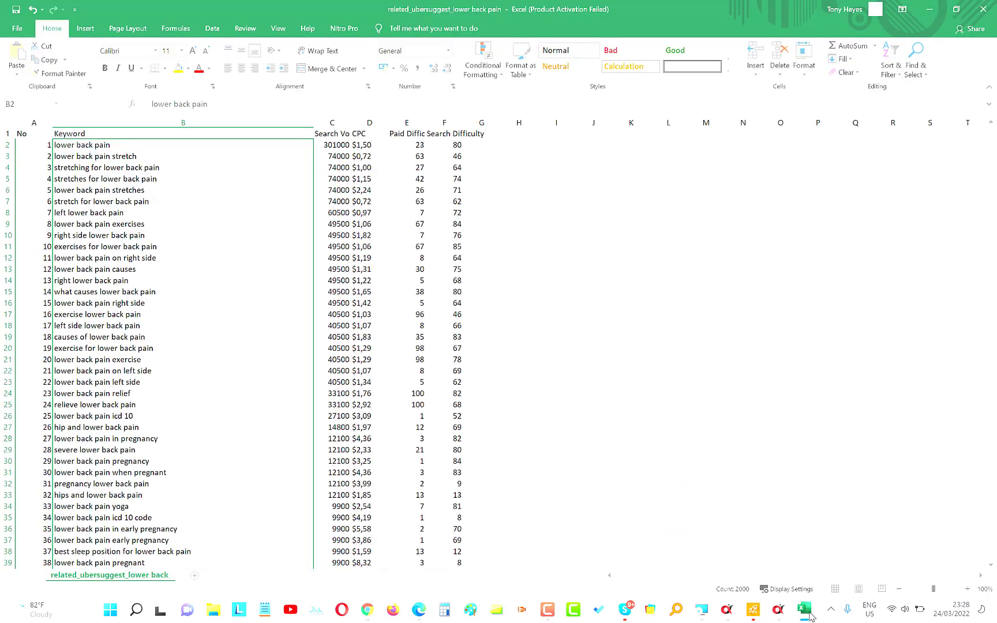
{"action": "left_click", "coordinate": [624, 294]}
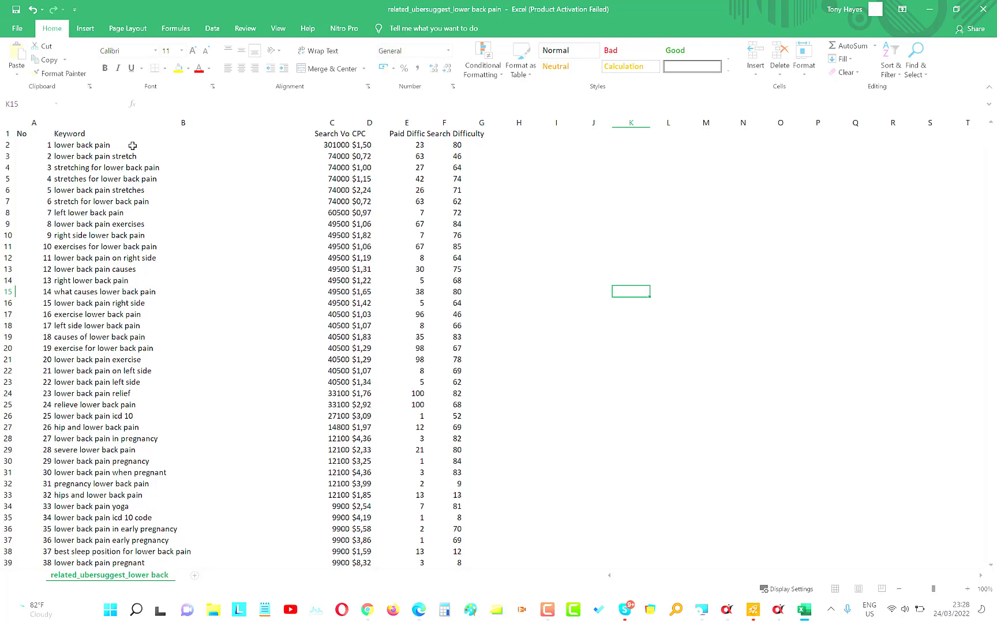
{"action": "left_click_drag", "start_coordinate": [132, 145], "coordinate": [163, 610]}
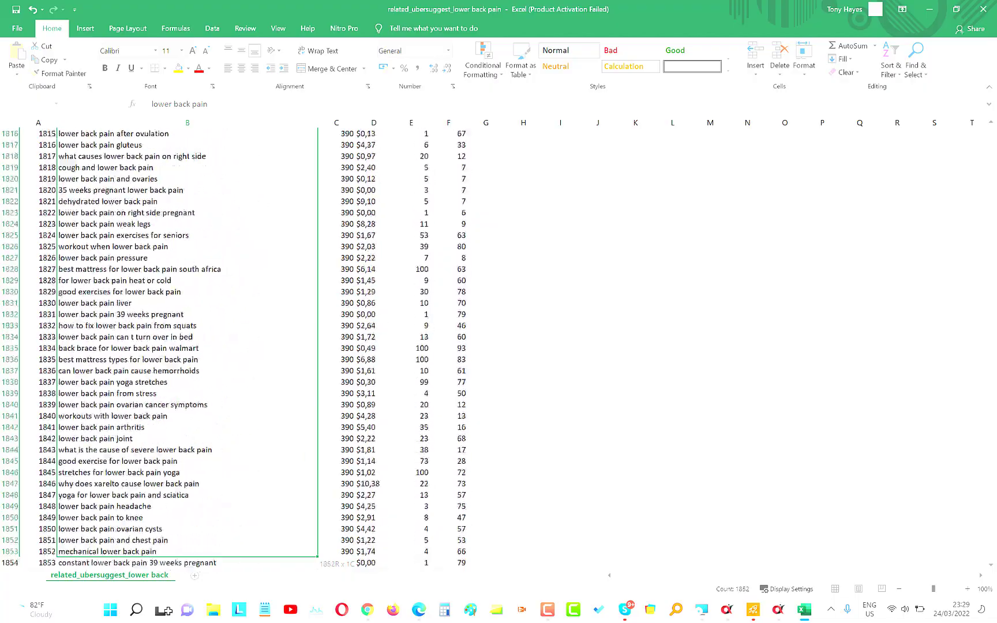
{"action": "left_click_drag", "start_coordinate": [163, 610], "coordinate": [197, 530]}
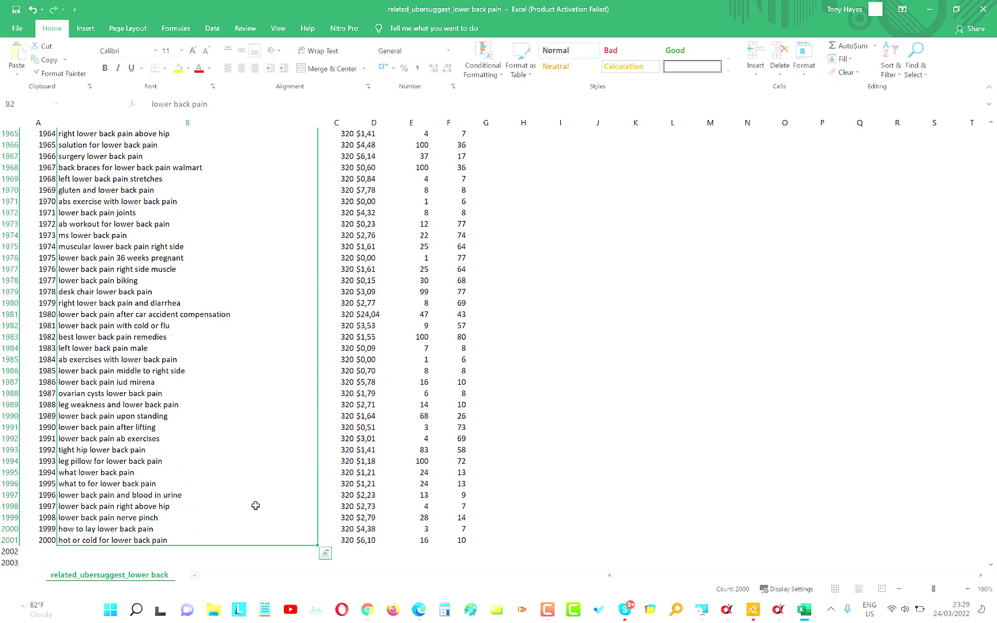